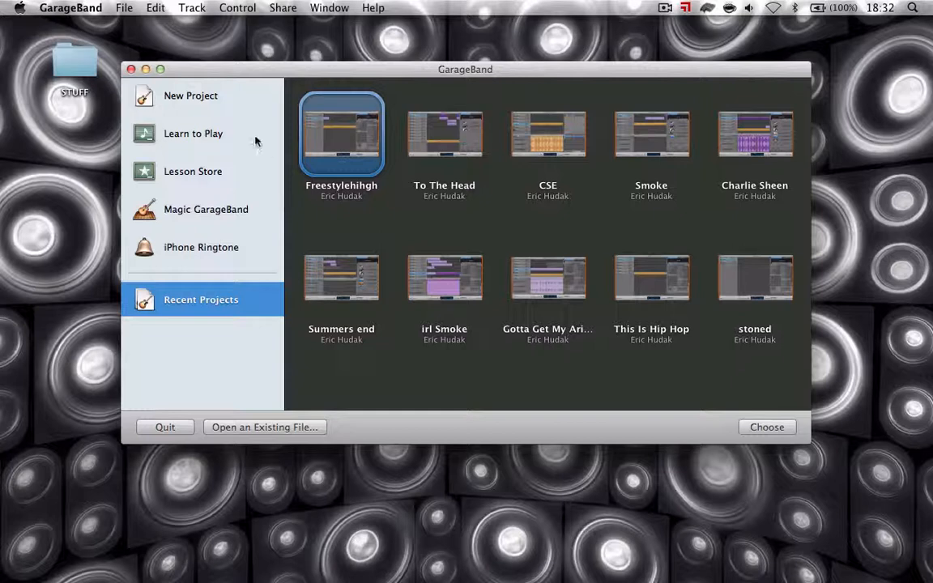
Start a new project from the Voice template.
left_click(199, 98)
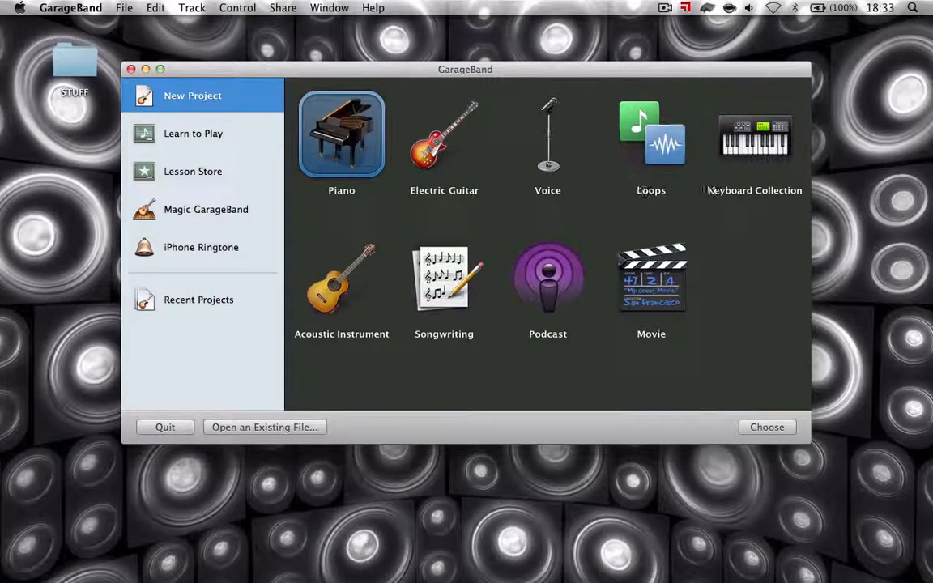
left_click(558, 176)
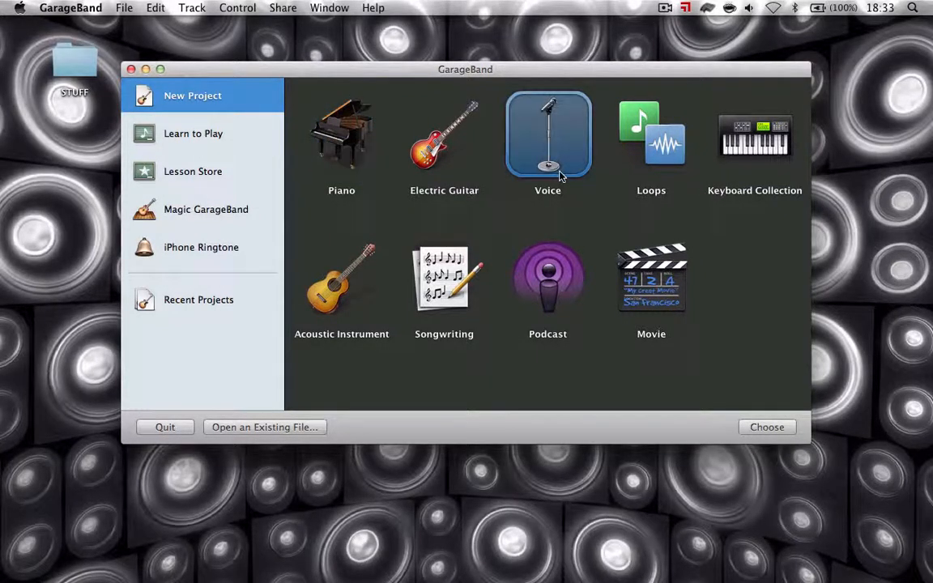
left_click(767, 428)
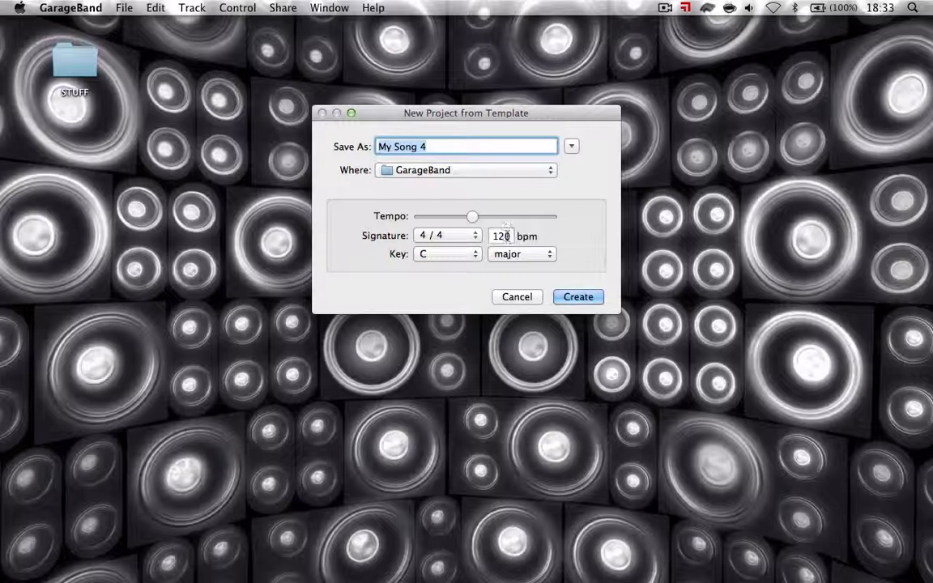
Name the new project VIDEO and create it with the tempo at 120 bpm.
left_click_drag(510, 236, 491, 236)
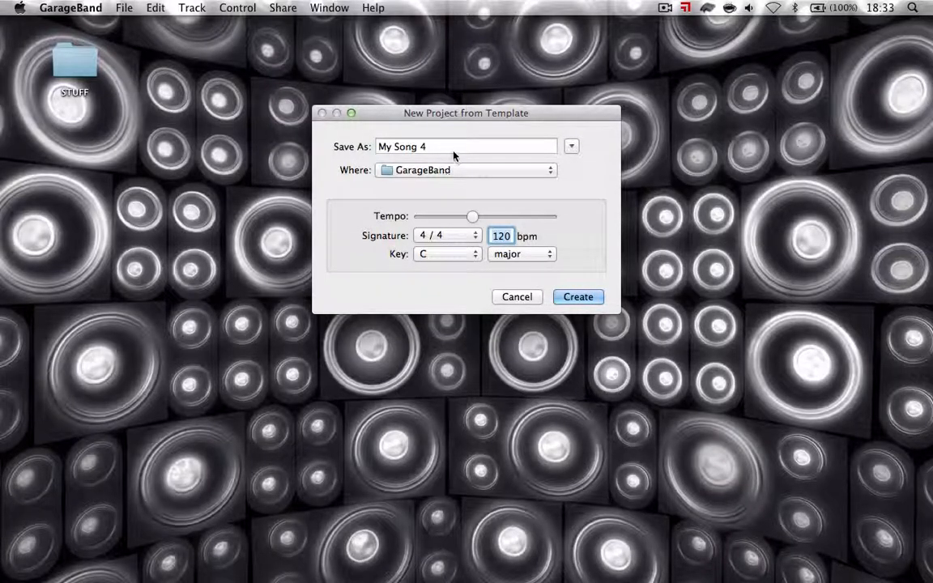
left_click(410, 146)
key("Tab")
type("VID")
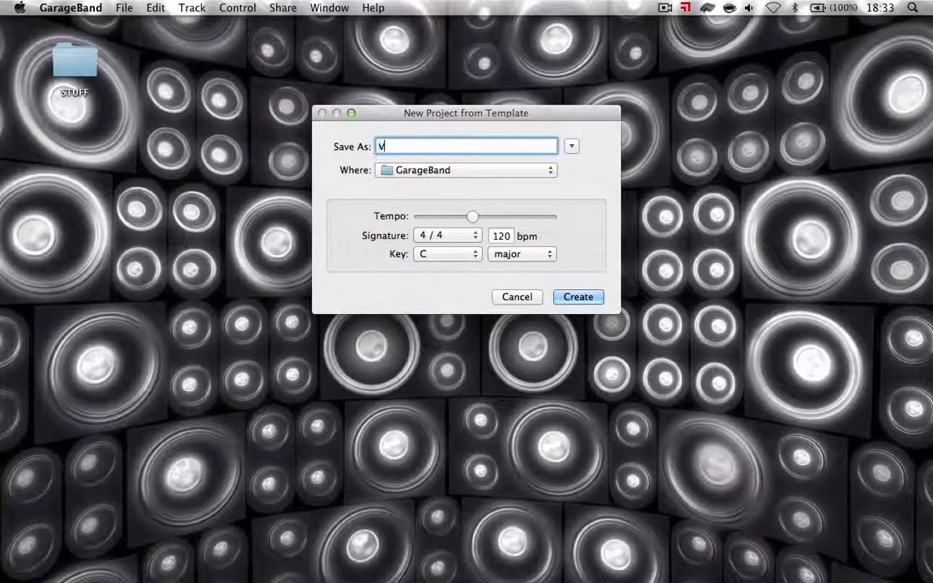
type("EO")
left_click(578, 298)
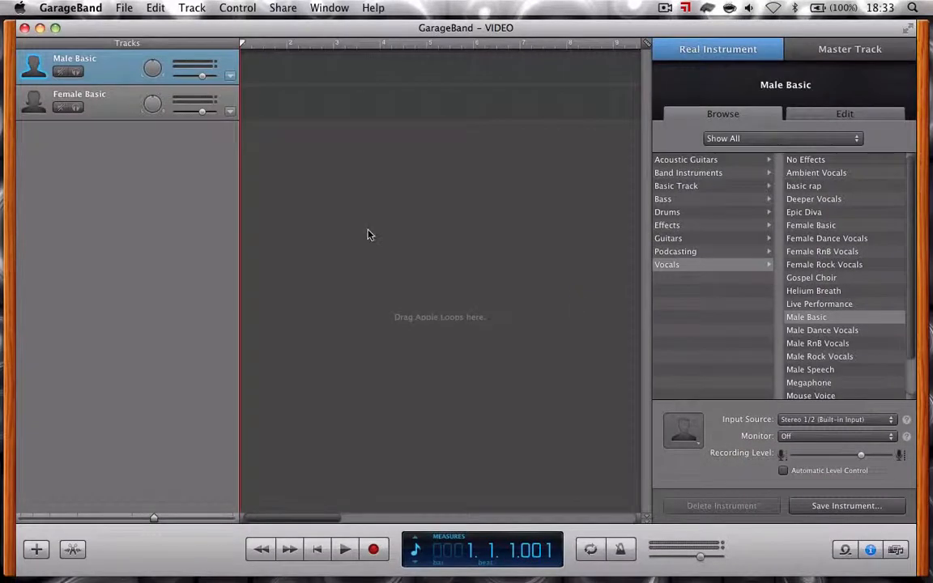
Delete the Female Basic track from the project.
left_click(100, 101)
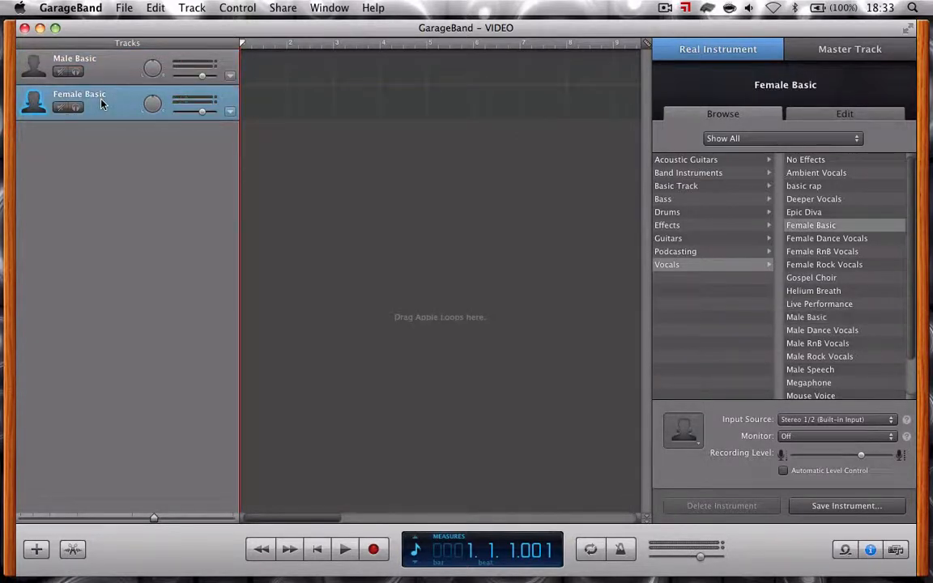
left_click(186, 8)
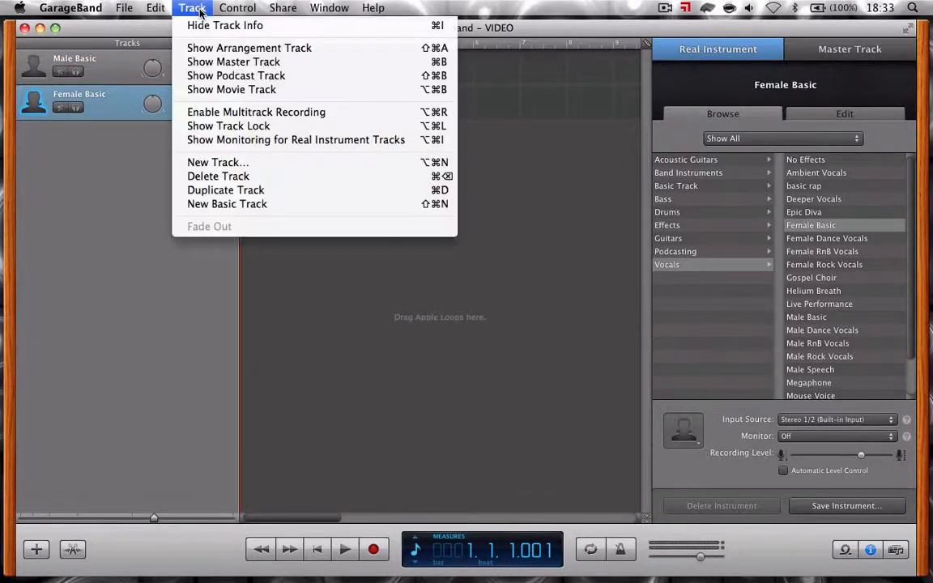
left_click(213, 176)
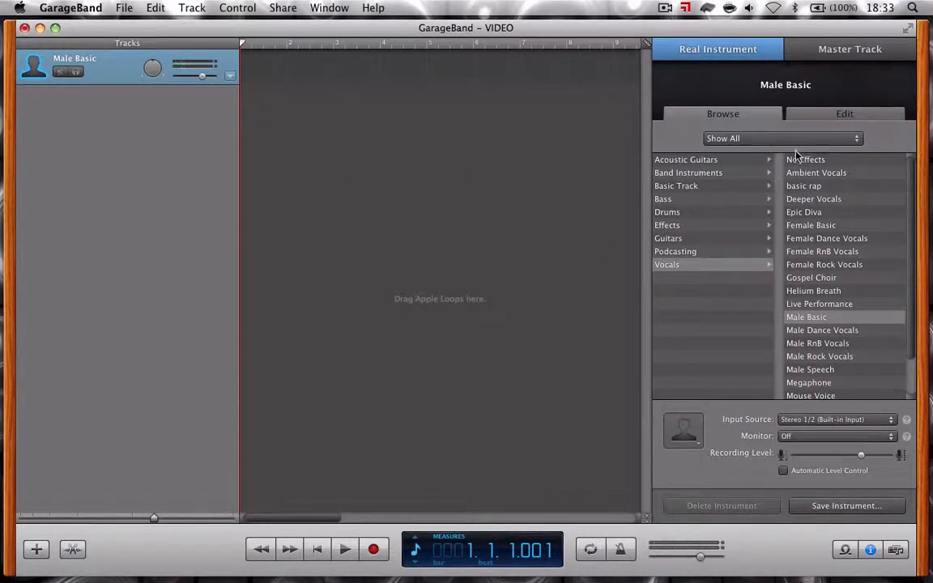
Lower the Master Reverb slightly in the Male Basic track's effect settings.
left_click(806, 114)
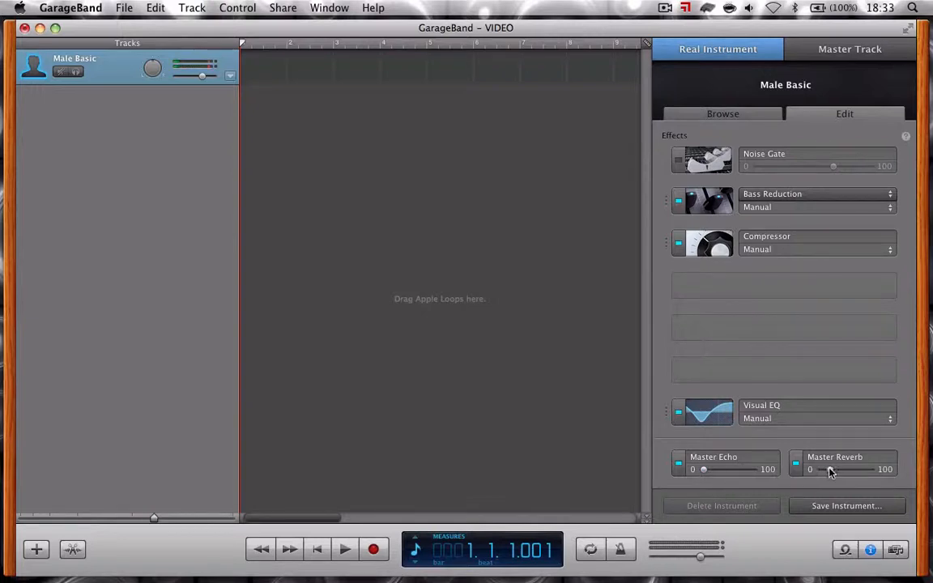
left_click_drag(830, 472, 821, 472)
Switch to iTunes, look through the beats and My Beats playlists, and briefly preview the song Trippy Beat.
key("ctrl+Right")
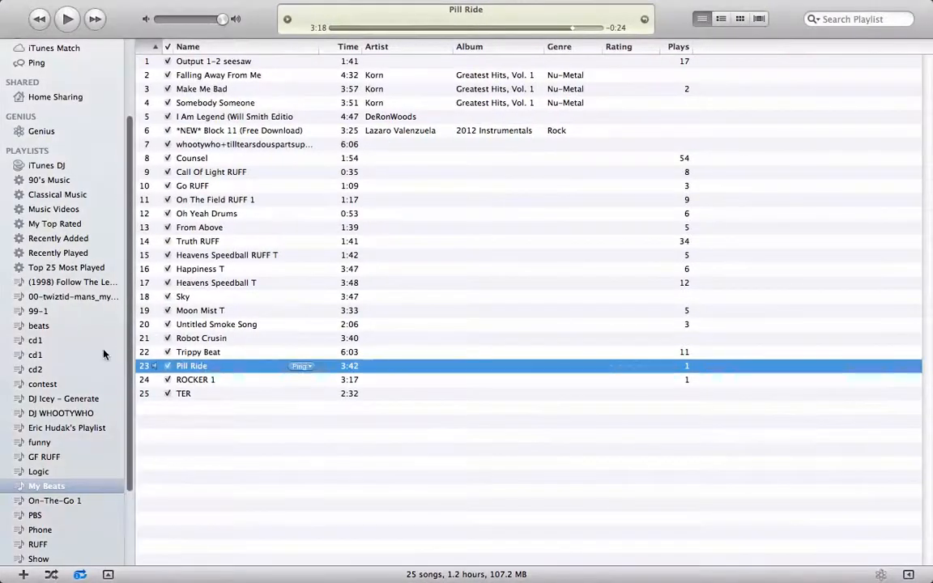
left_click(56, 324)
left_click(56, 326)
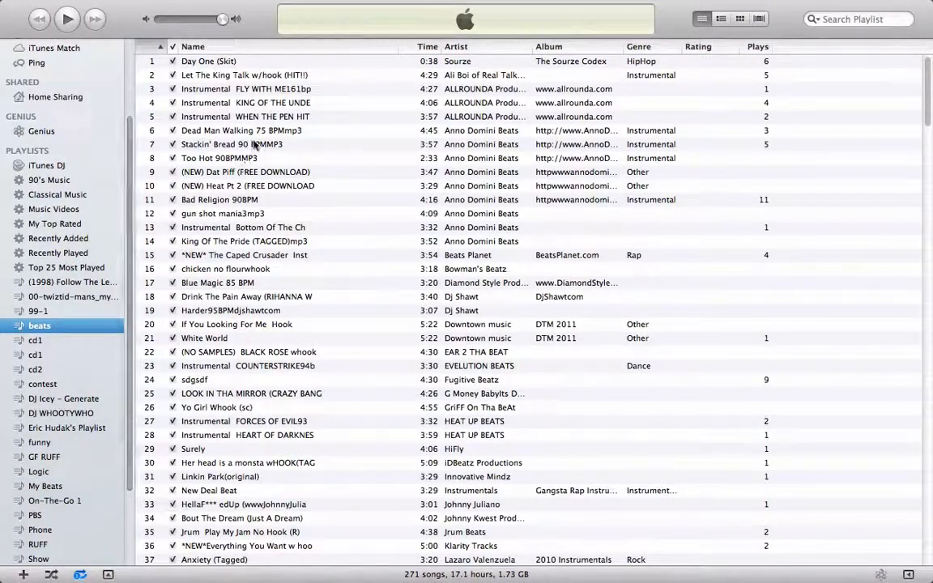
scroll(262, 308, "down", 15)
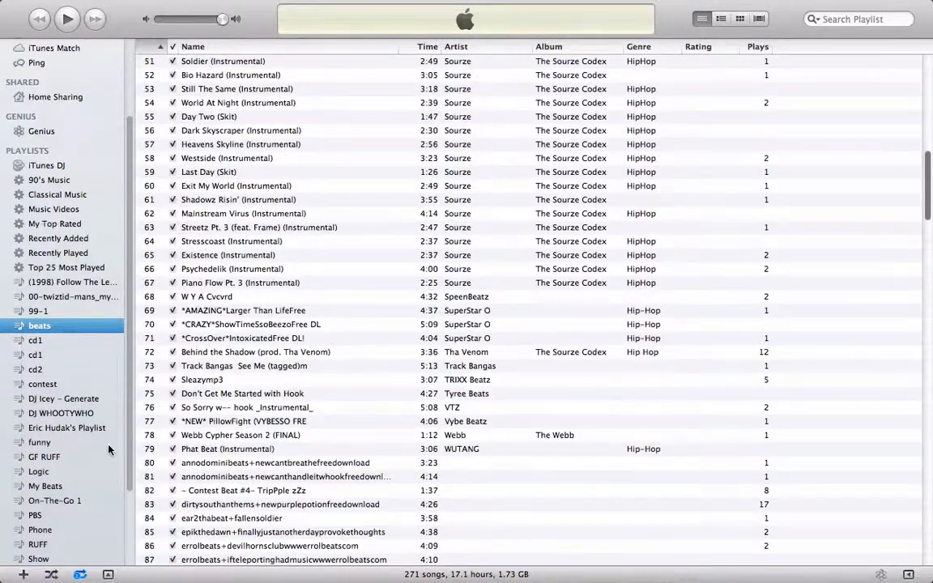
left_click(79, 486)
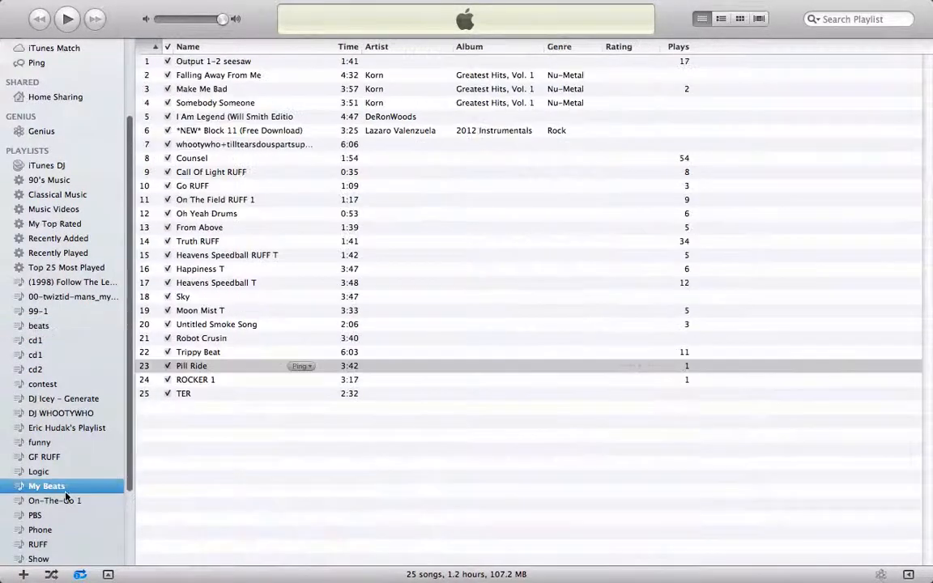
double_click(224, 354)
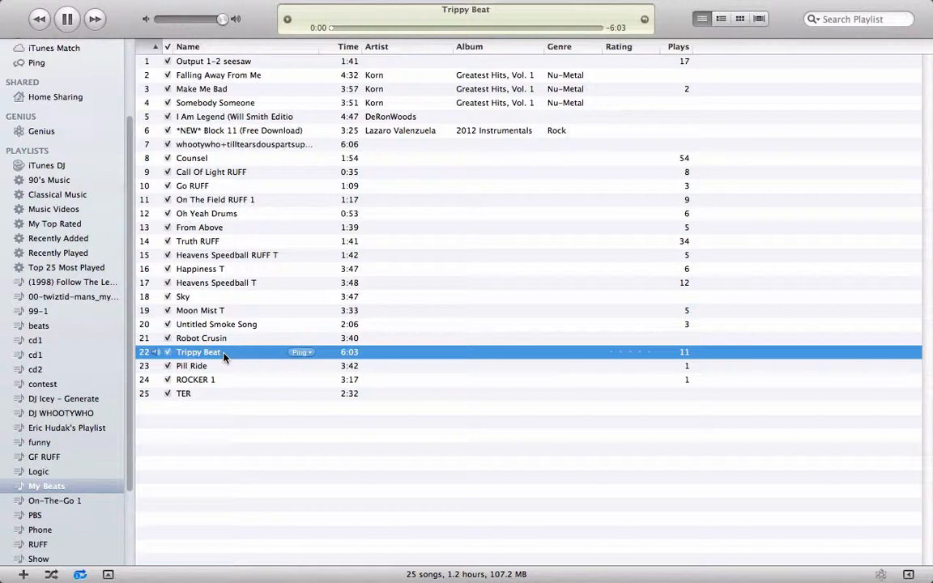
key("space")
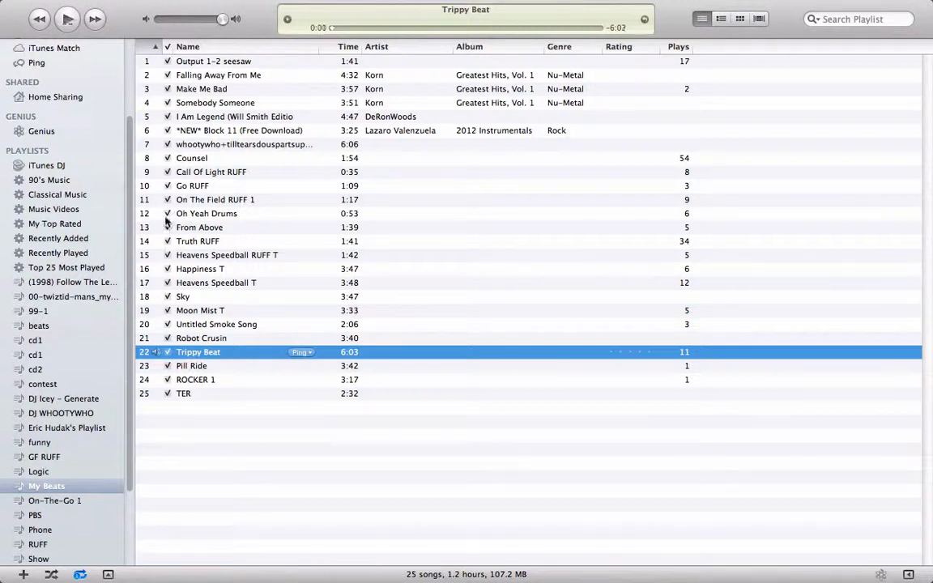
Reveal the Trippy Beat file in Finder, add it to the GarageBand project as a track below Male Basic, and close the Finder window.
right_click(244, 357)
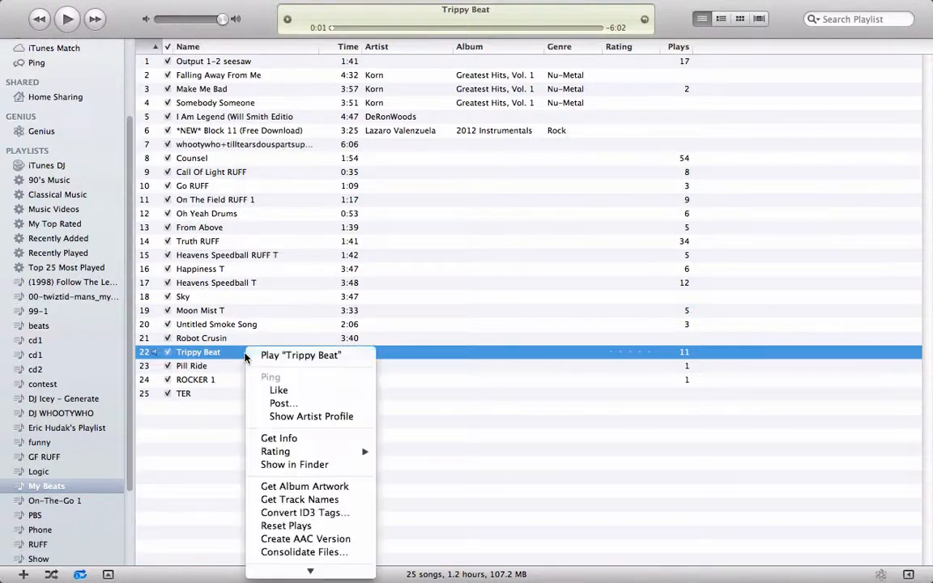
left_click(289, 465)
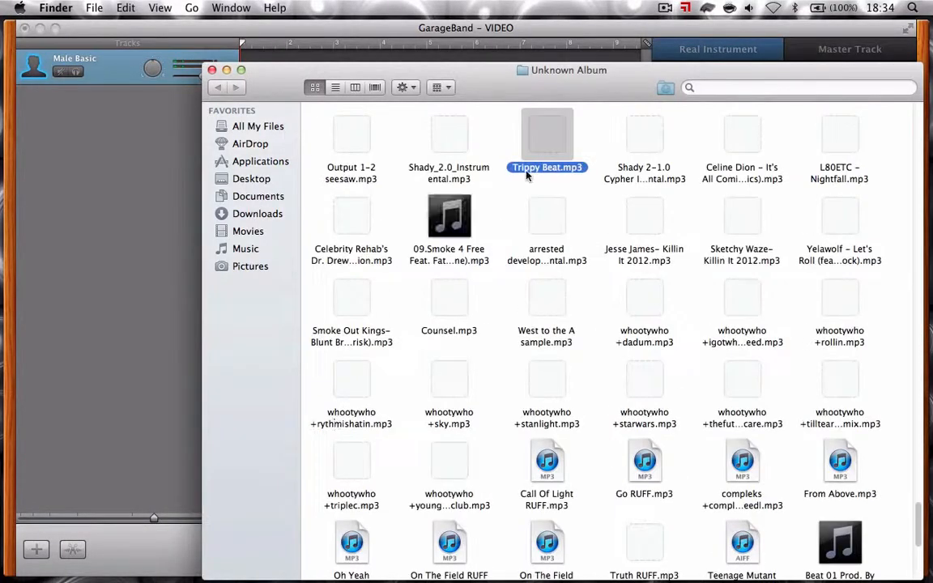
left_click_drag(547, 146, 135, 134)
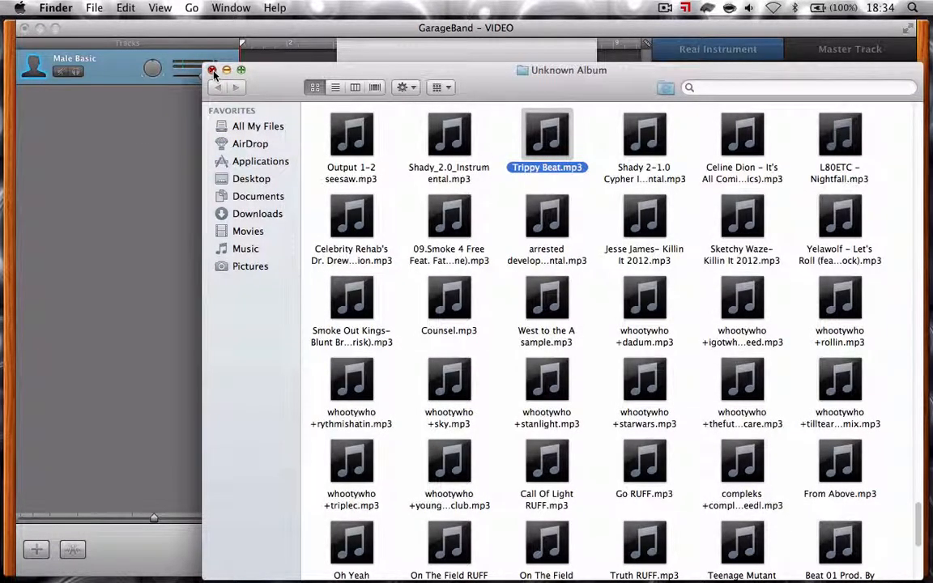
left_click(212, 70)
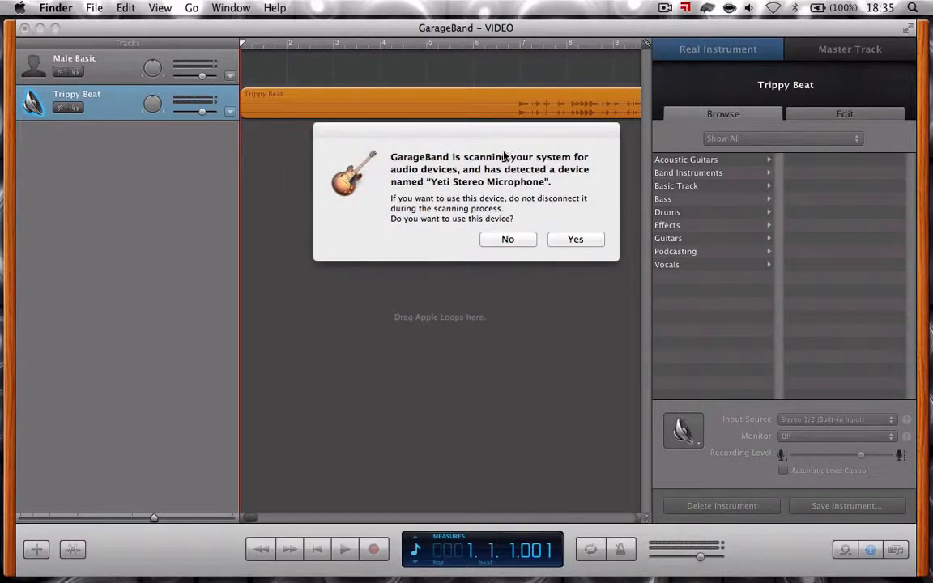
Accept the Yeti Stereo Microphone, select the Male Basic track, and switch the audio device back to built-in audio.
left_click(563, 241)
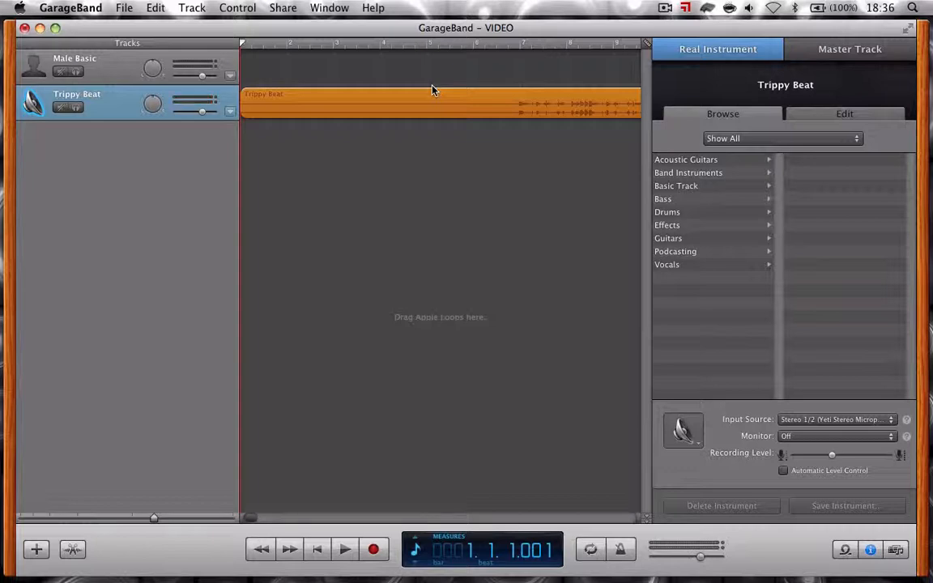
left_click(116, 78)
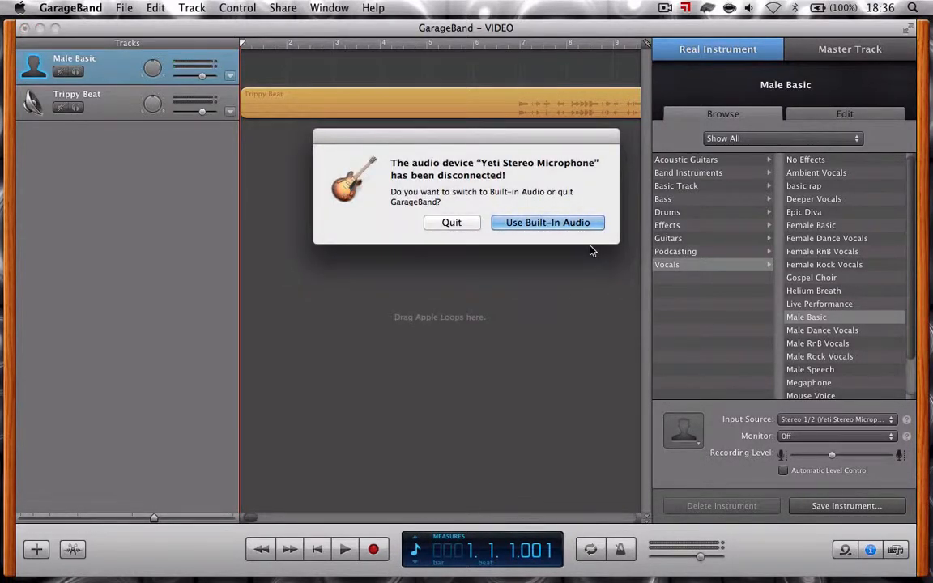
left_click(580, 226)
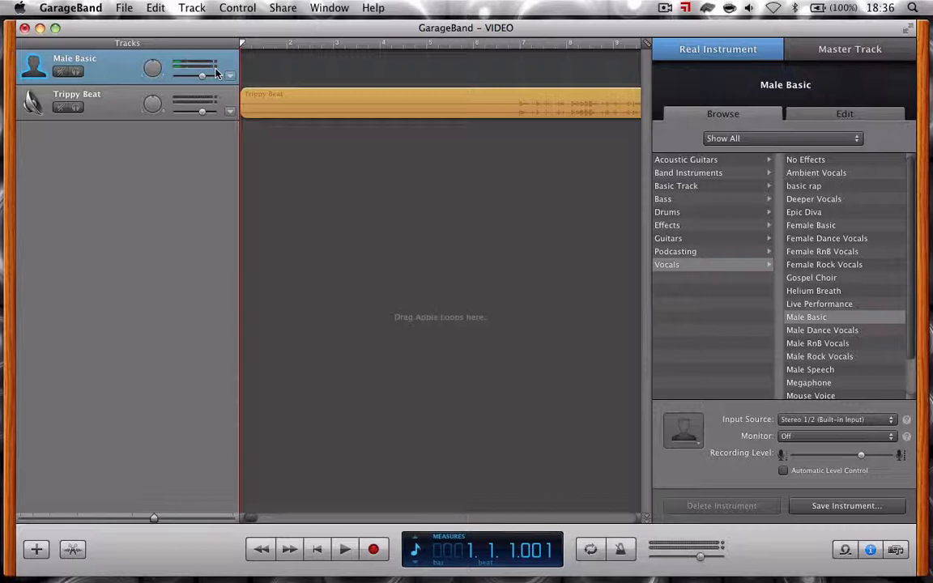
Listen to the beat from the start, skip ahead, and stop playback with the playhead just past measure 11.
key("space")
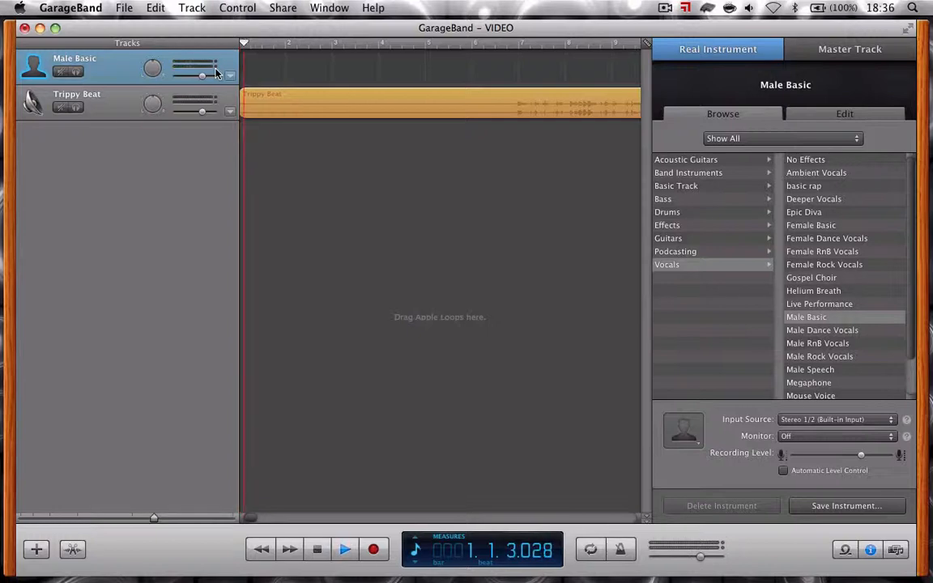
key("XF86AudioRaiseVolume")
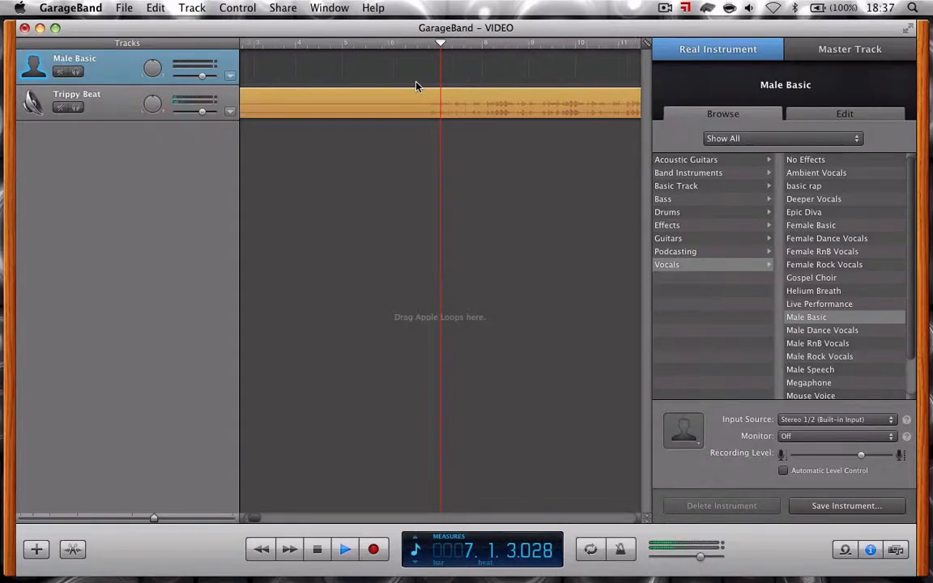
key("space")
left_click(557, 45)
key("space")
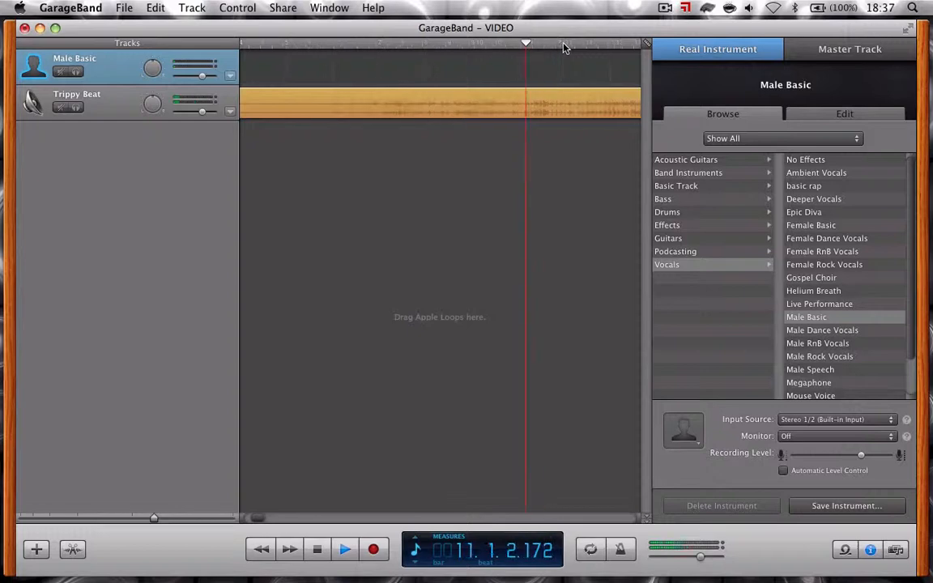
key("space")
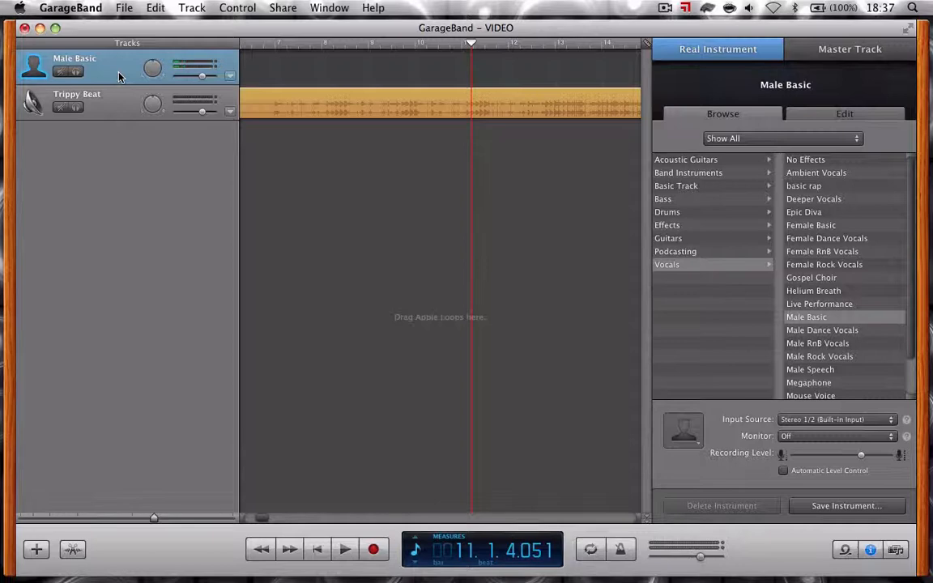
Record a vocal take on the Male Basic track from measure 11 to about measure 25.
key("r")
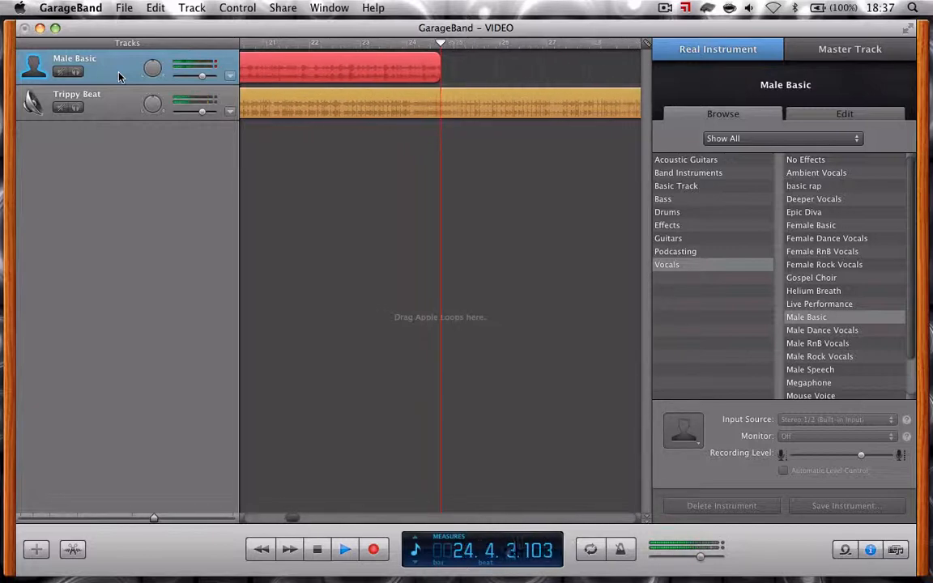
key("space")
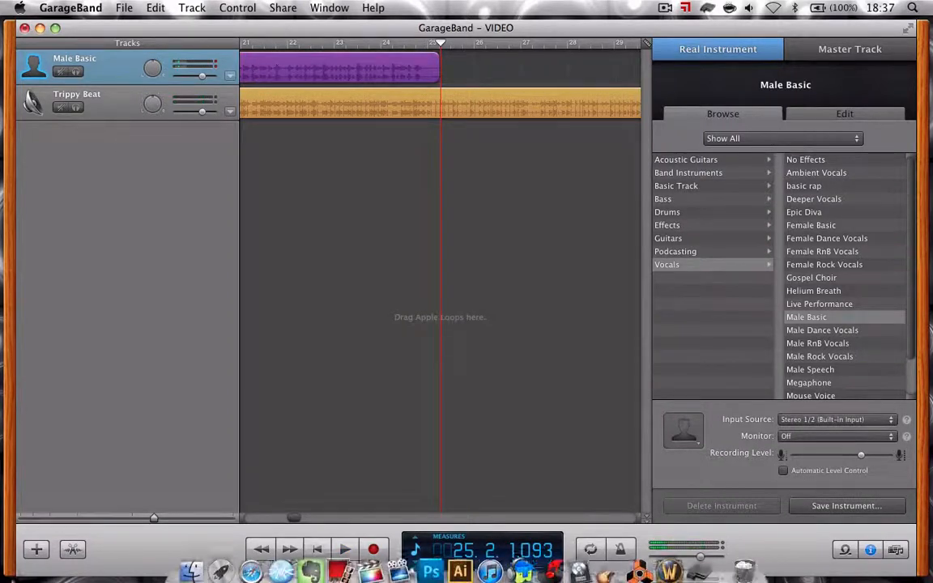
Place the playhead at the start of the vocal recording, about measure 11.2, and show the region in the audio editor.
left_click_drag(290, 518, 263, 518)
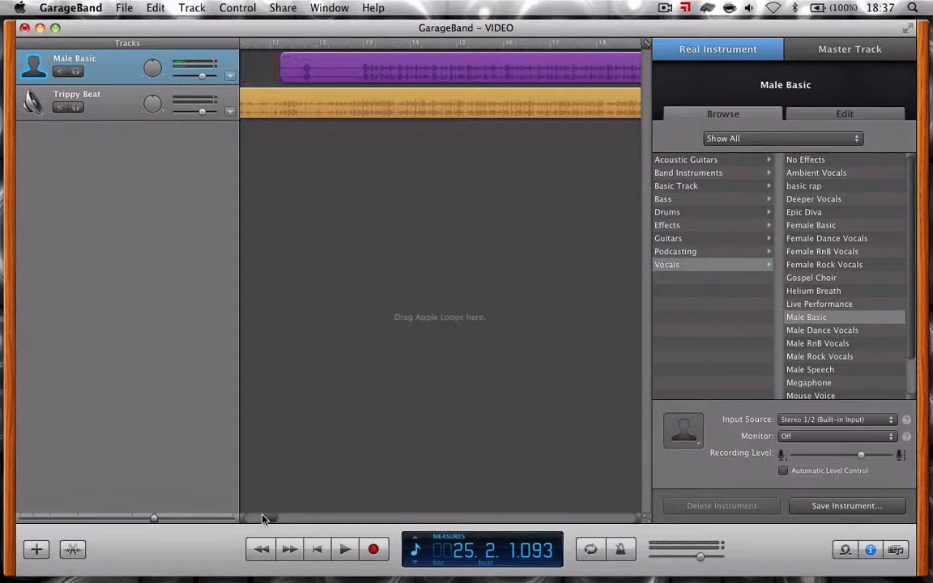
left_click(296, 50)
left_click(72, 550)
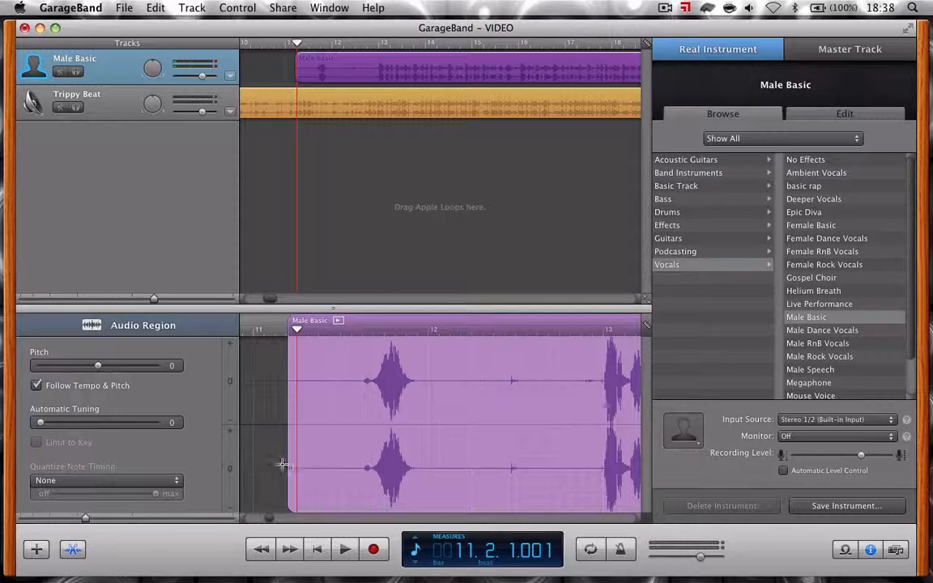
left_click(84, 554)
left_click(82, 556)
Lower the vocal region's pitch to -3 and play it back over the beat.
left_click_drag(97, 367, 86, 369)
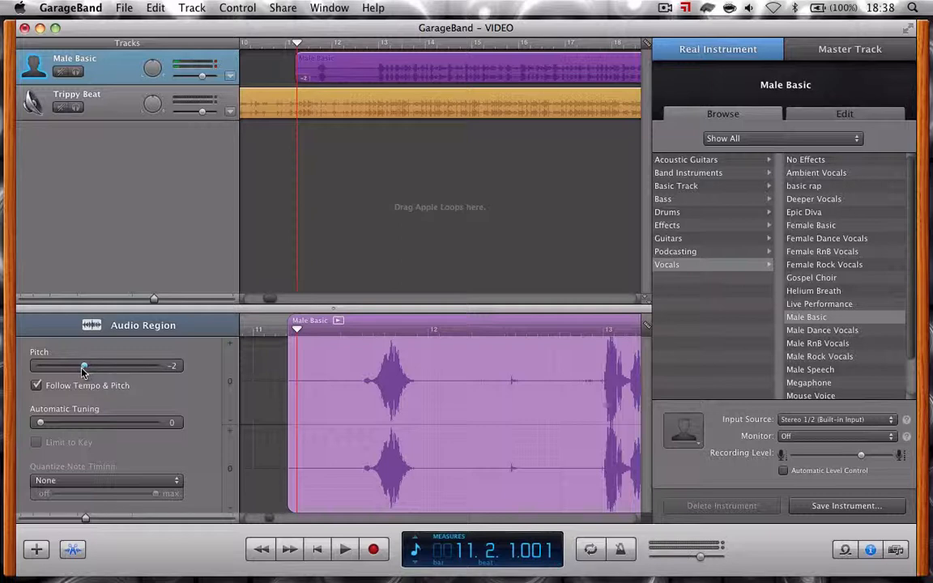
left_click_drag(75, 372, 78, 371)
key("space")
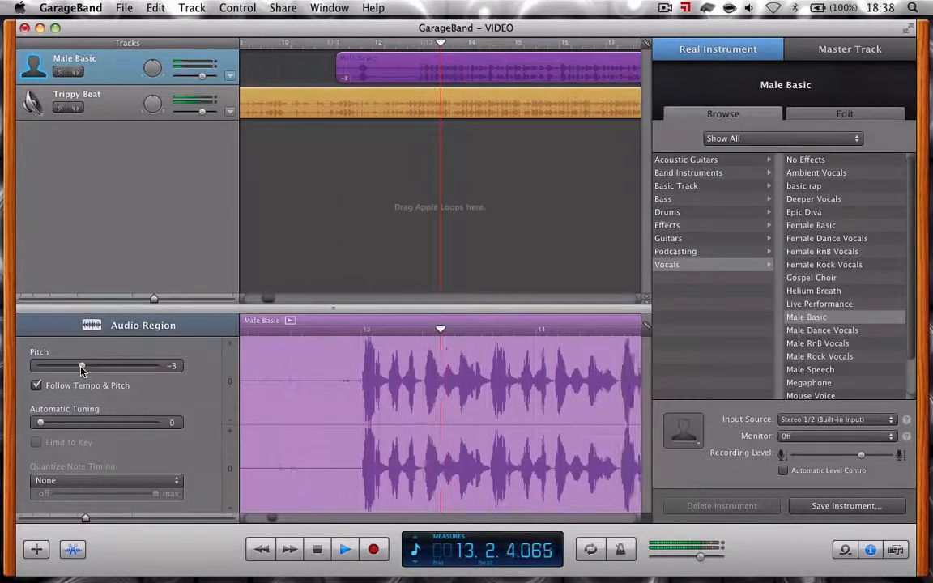
key("space")
Restore the vocal region's pitch to 0 and listen to it again.
left_click_drag(82, 369, 98, 368)
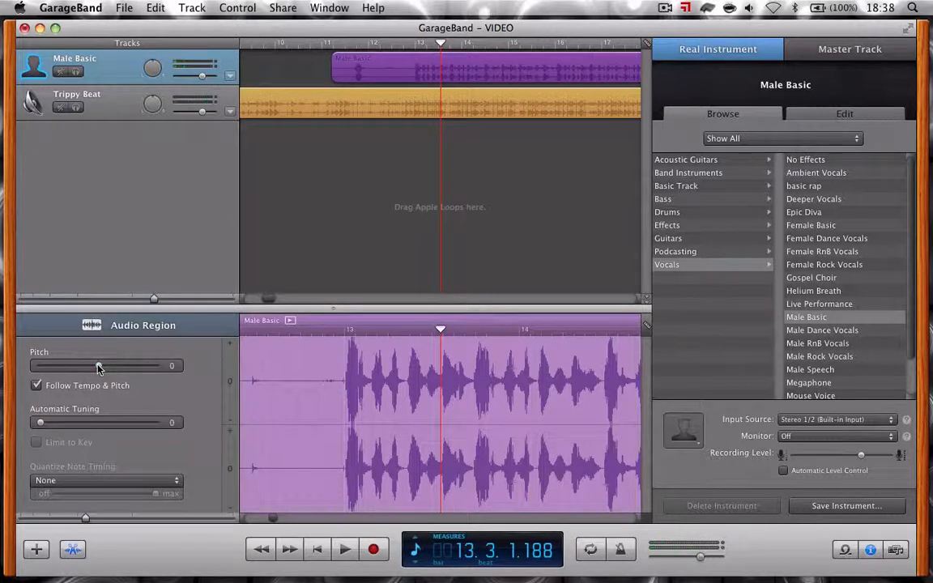
key("space")
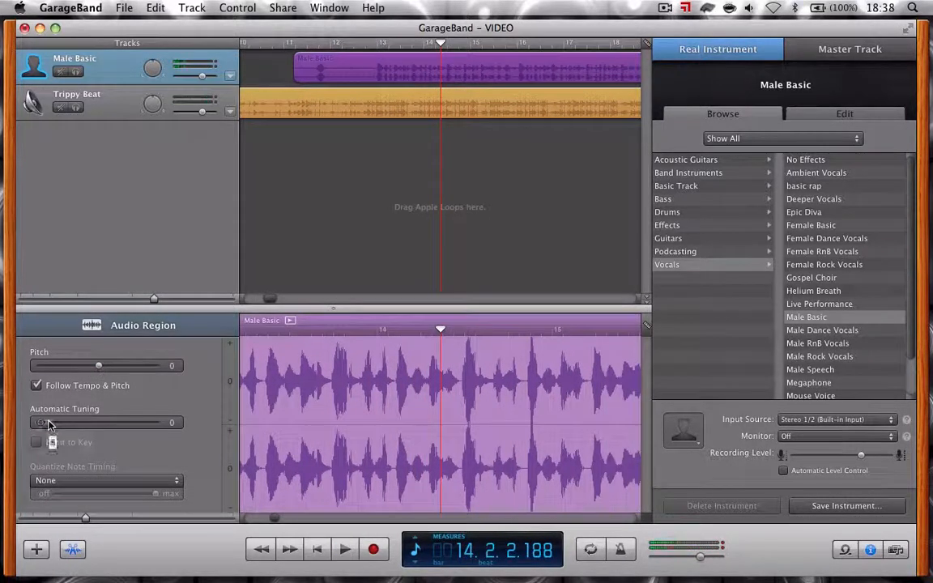
Solo the Male Basic track and cut away the opening of the vocal region up to about measure 13.
mouse_move(41, 422)
left_mouse_down()
mouse_move(158, 422)
mouse_move(36, 421)
mouse_move(32, 433)
left_mouse_up()
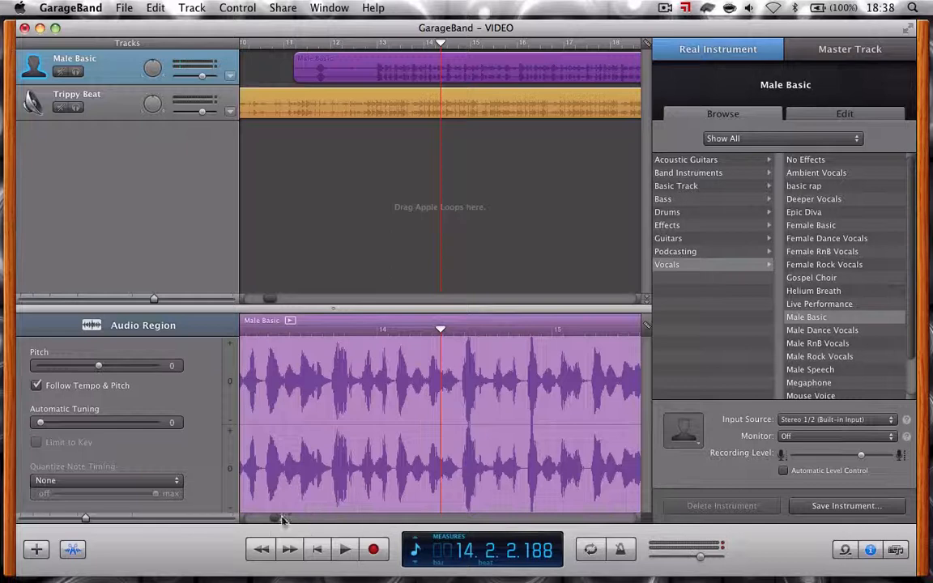
left_click_drag(271, 521, 266, 521)
left_click(77, 72)
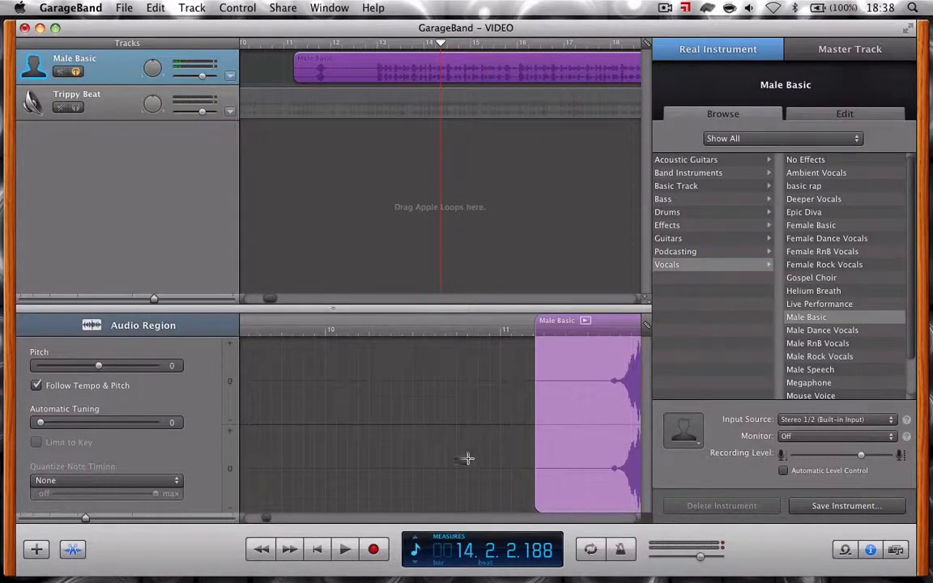
left_click_drag(480, 468, 513, 475)
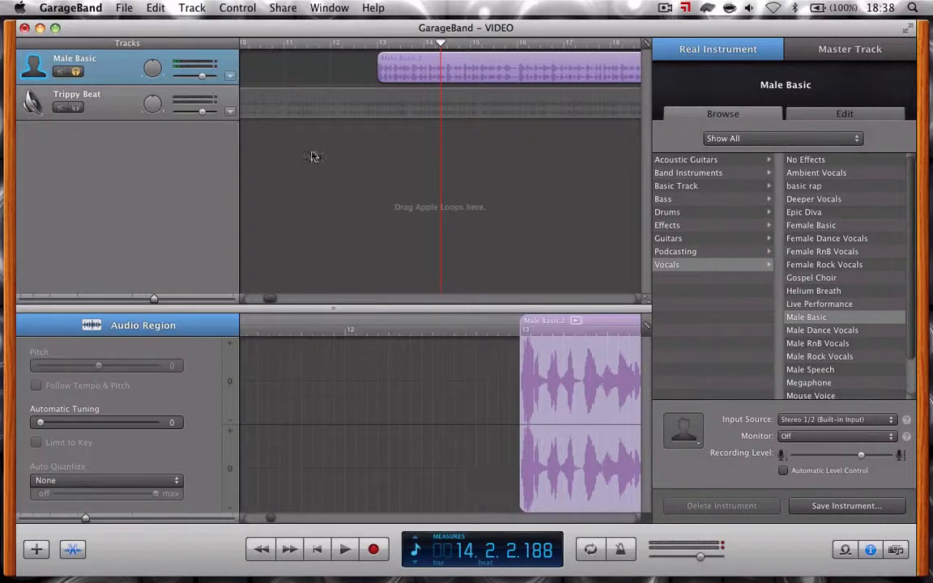
left_click(234, 8)
left_click(259, 61)
mouse_move(272, 517)
left_mouse_down()
mouse_move(285, 518)
mouse_move(271, 519)
left_mouse_up()
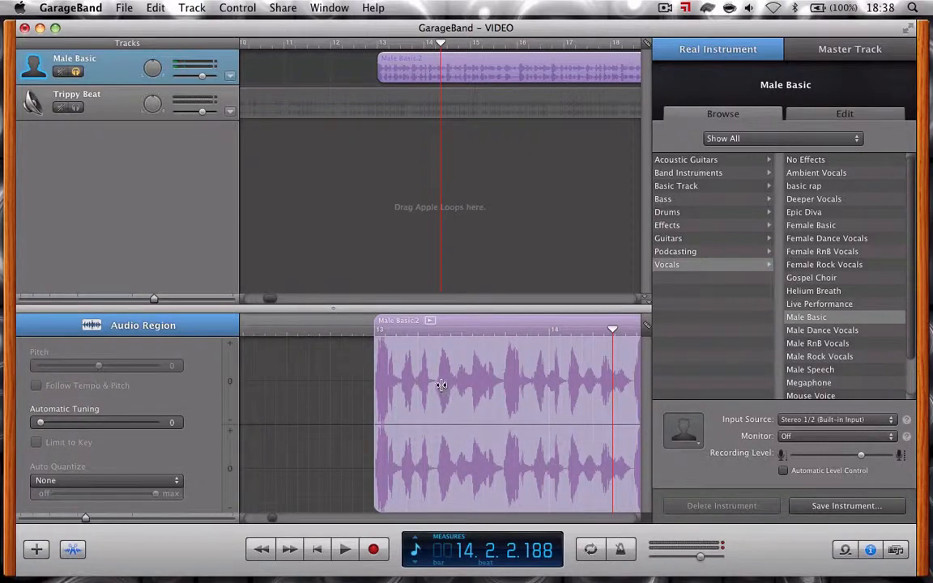
left_click(377, 373)
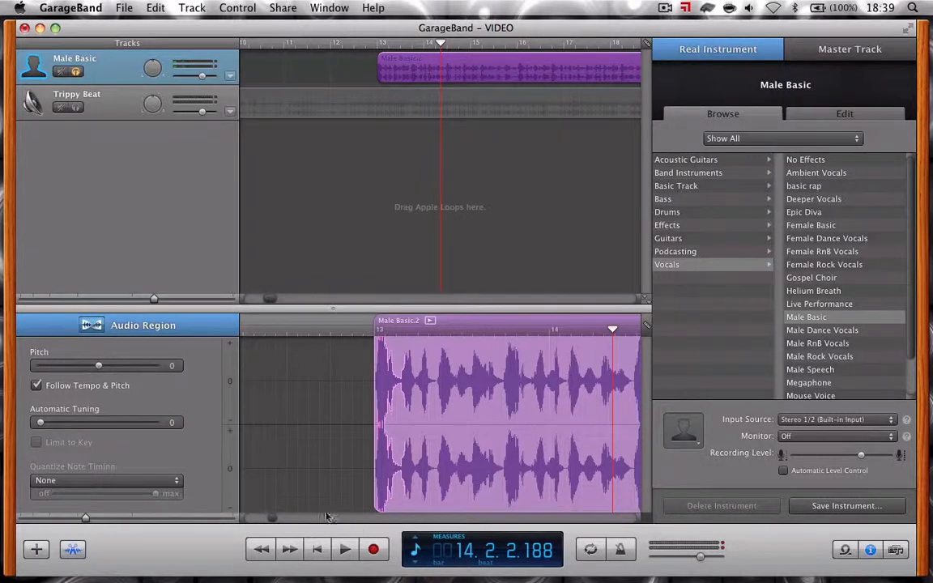
Play the trimmed vocal and delete the short quiet section just before measure 16.
left_click(368, 50)
left_click(367, 47)
key("space")
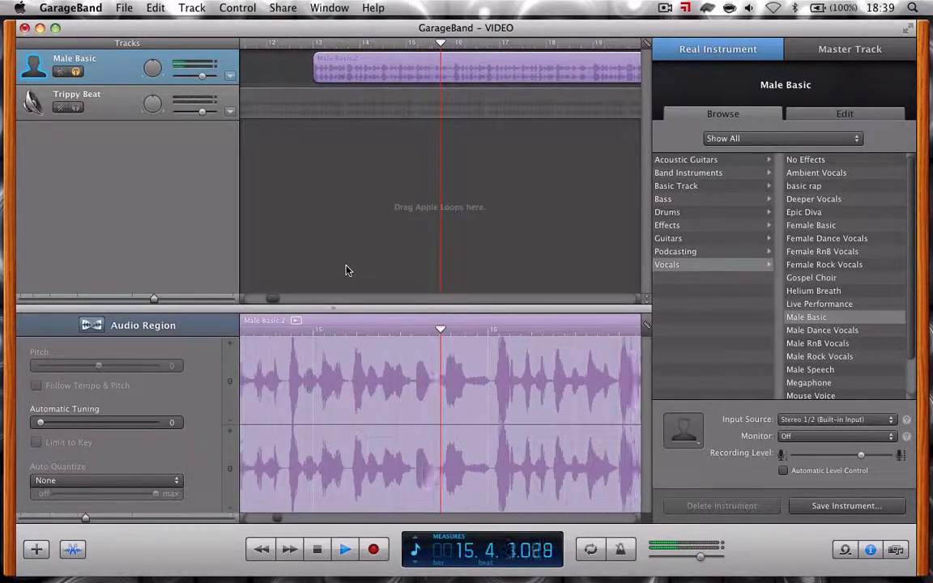
key("space")
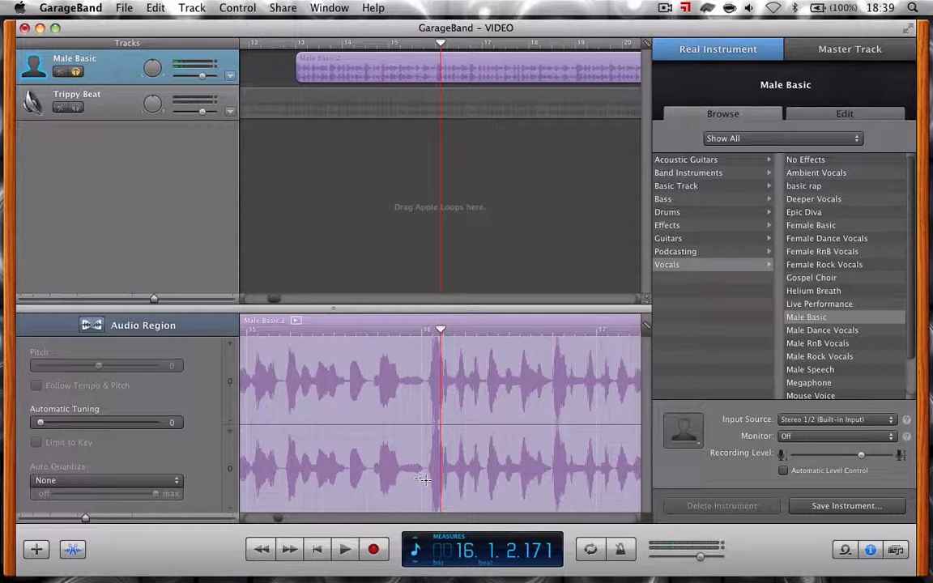
left_click_drag(423, 479, 399, 484)
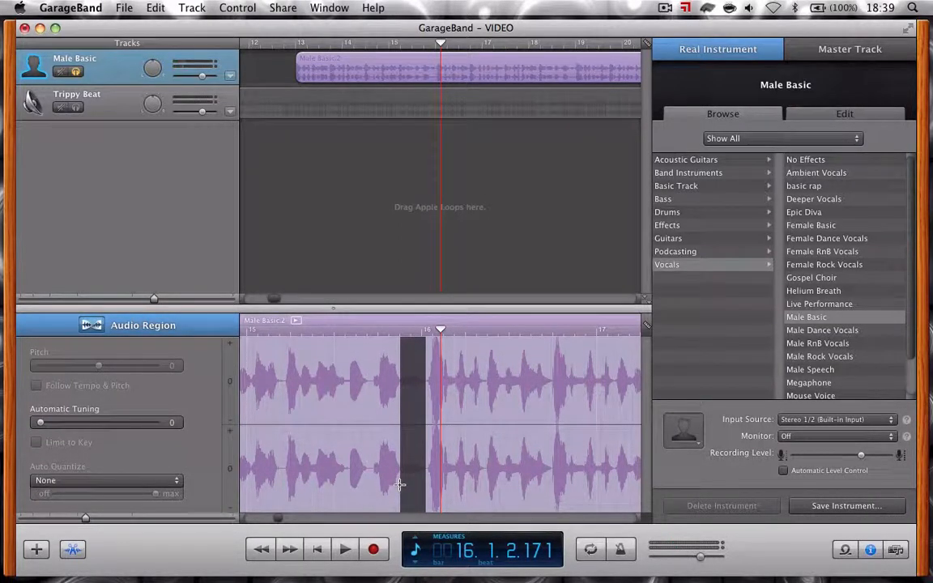
key("Delete")
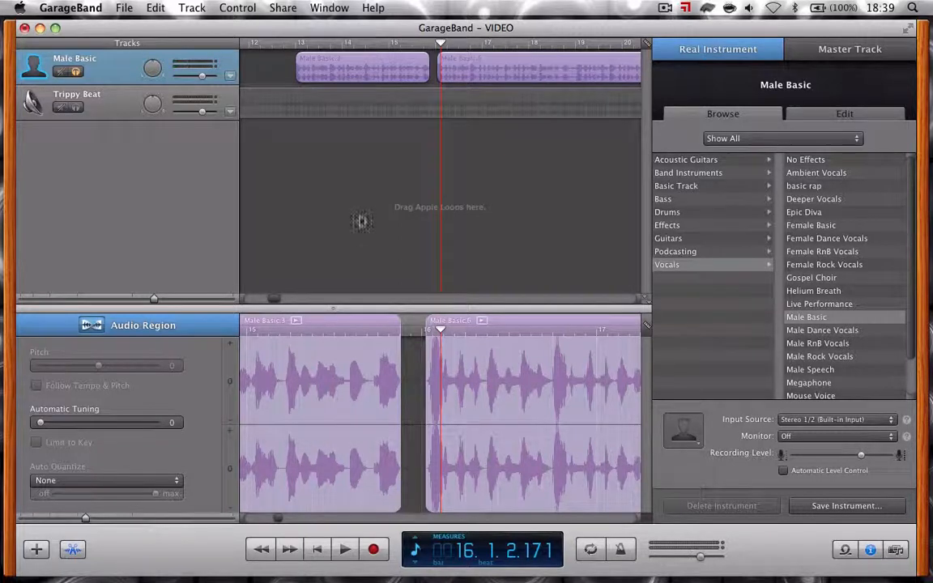
Listen to the vocal across the gap before measure 16 and solo the Trippy Beat track together with it.
left_click(409, 43)
key("space")
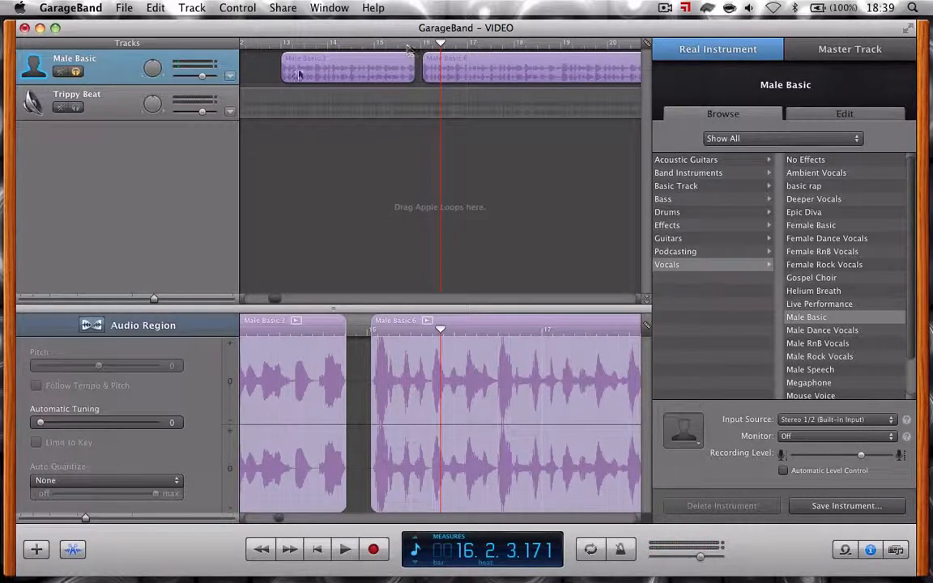
left_click(74, 108)
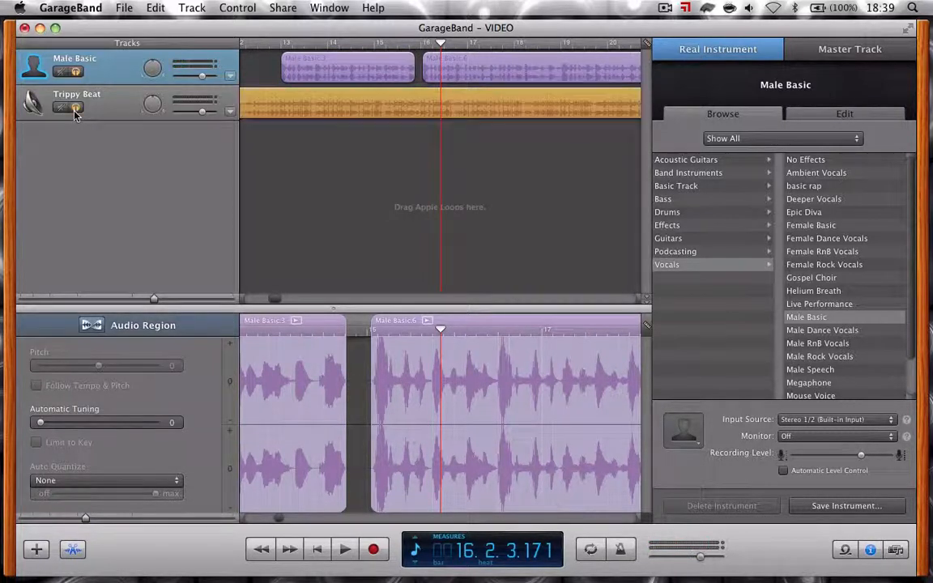